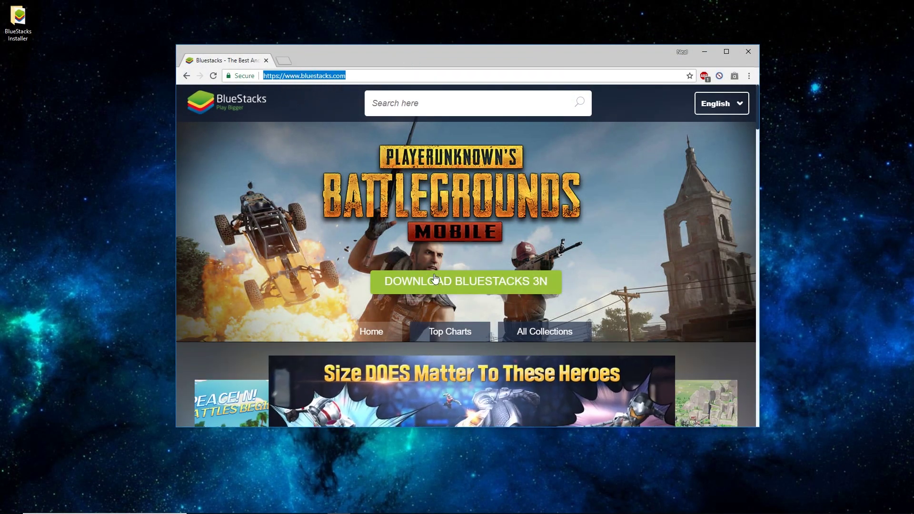
# Try to download the BlueStacks 3N installer from the BlueStacks website, cancel the save, and minimize the browser
pyautogui.click(470, 285)
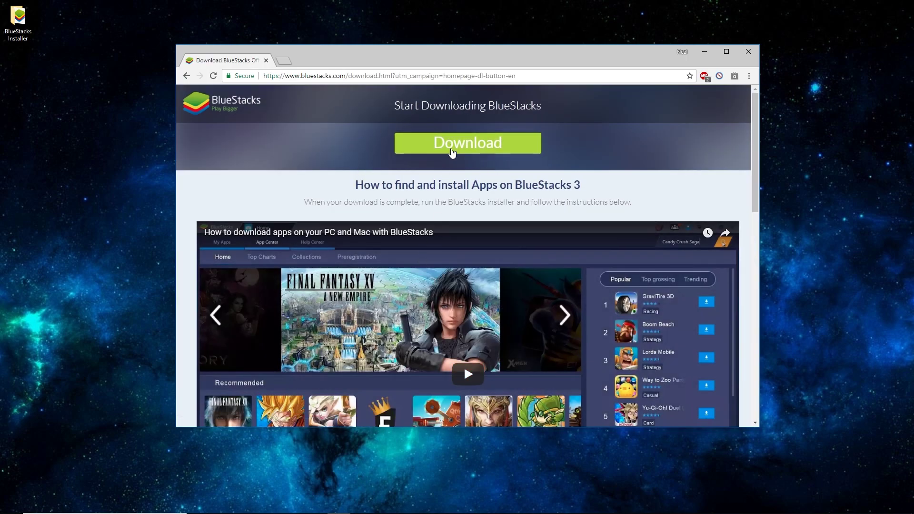
pyautogui.click(467, 148)
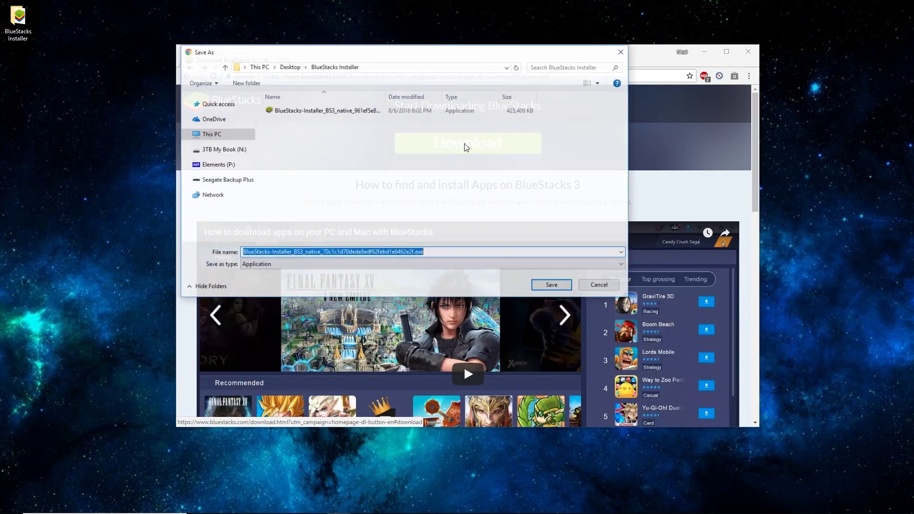
pyautogui.click(440, 253)
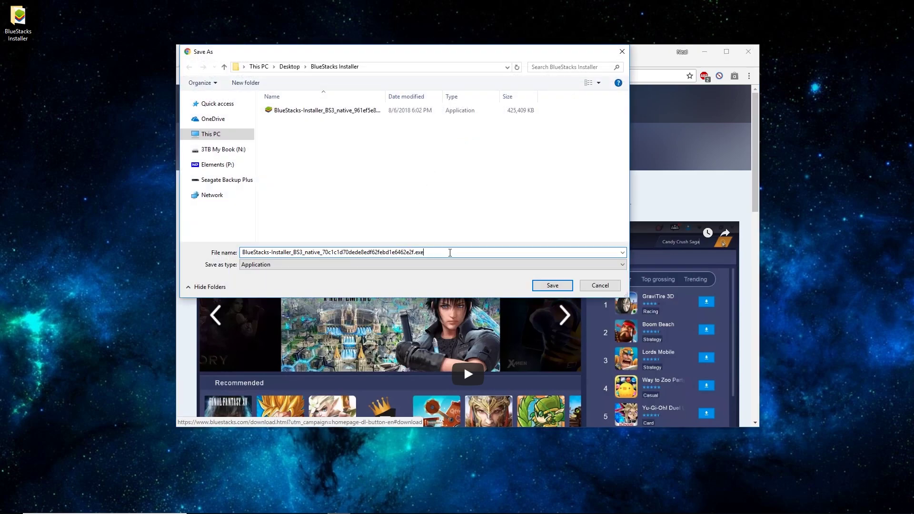
pyautogui.moveTo(441, 252); pyautogui.dragTo(241, 252)
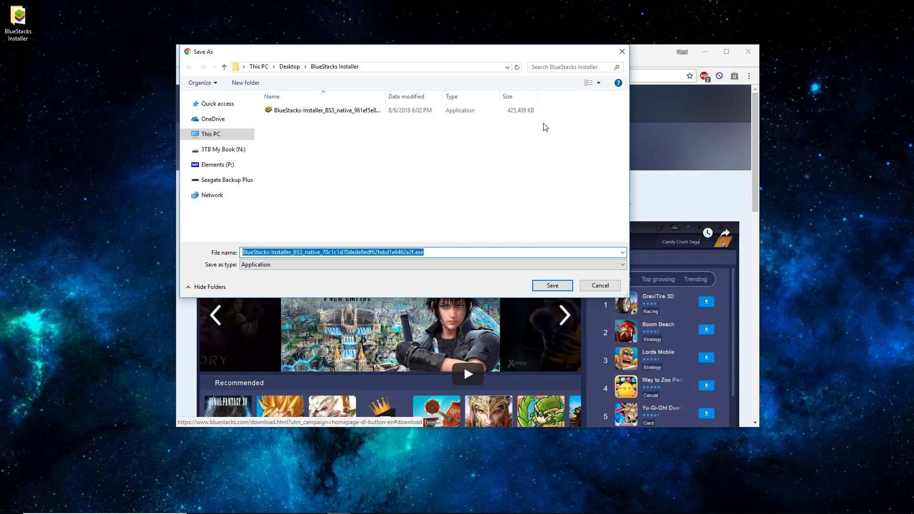
pyautogui.click(593, 285)
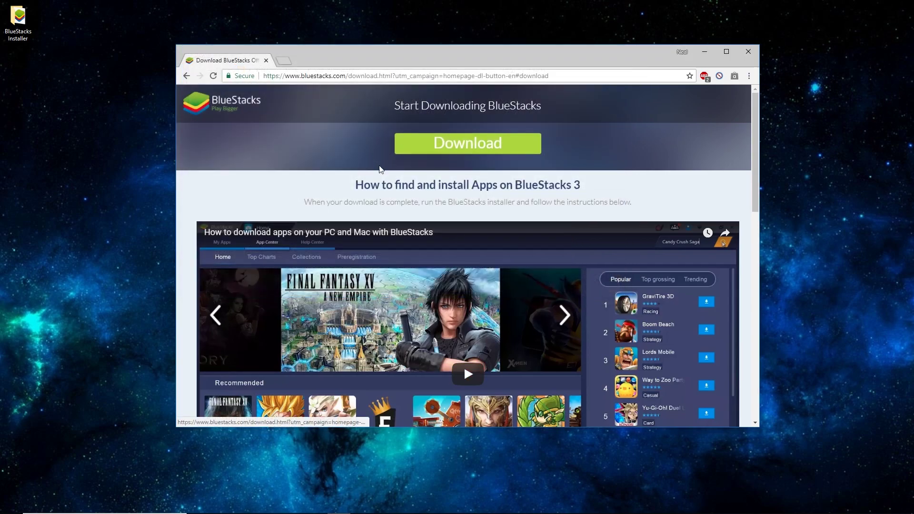
pyautogui.click(705, 54)
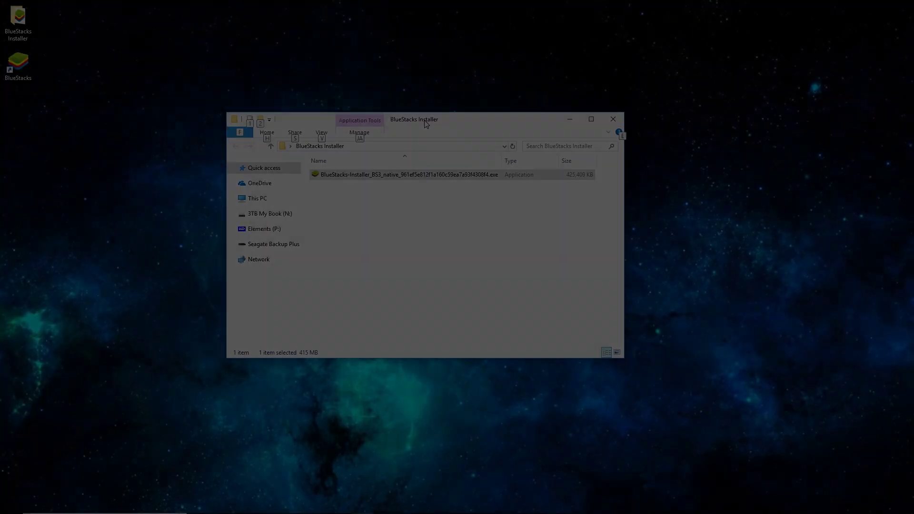
# Launch BlueStacks from its desktop shortcut and show the My Apps page
pyautogui.click(426, 123)
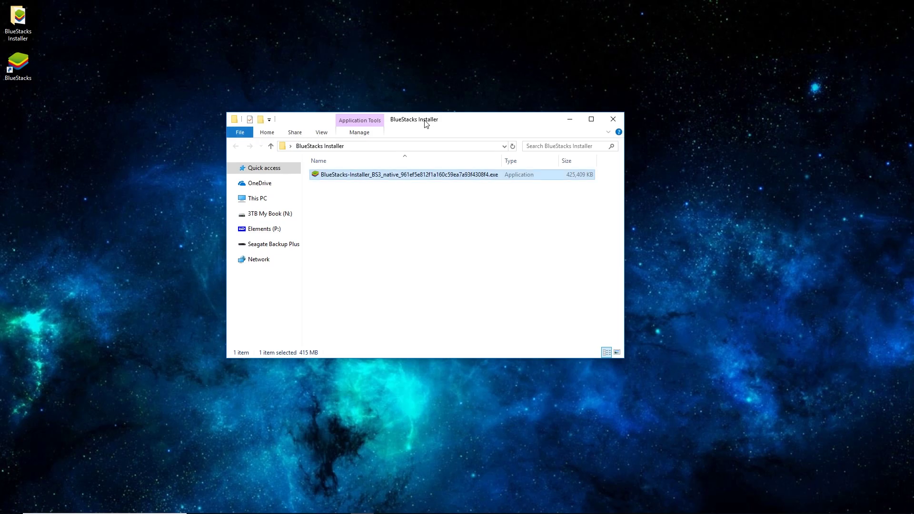
pyautogui.click(19, 67)
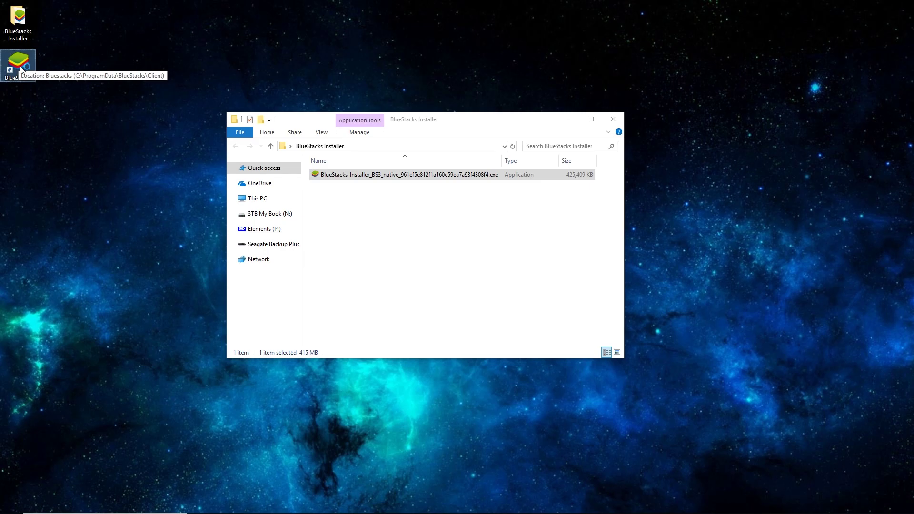
pyautogui.doubleClick(21, 71)
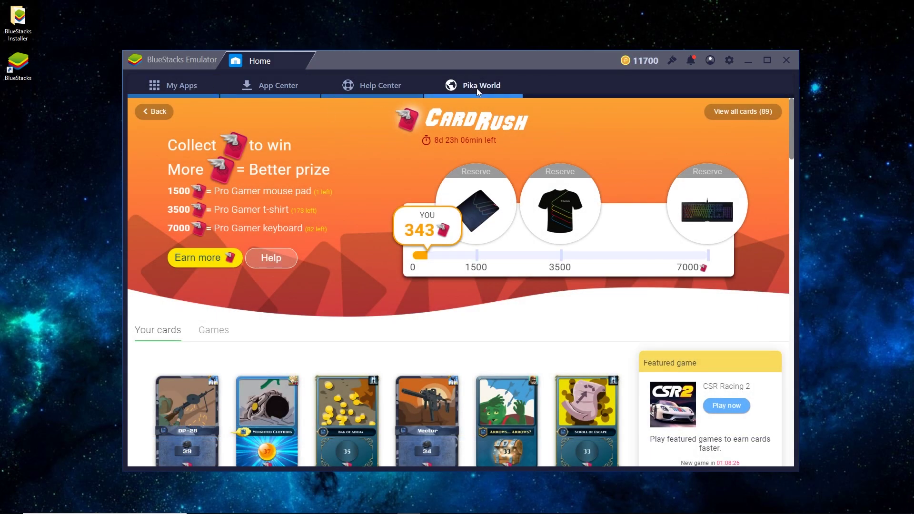
pyautogui.click(187, 84)
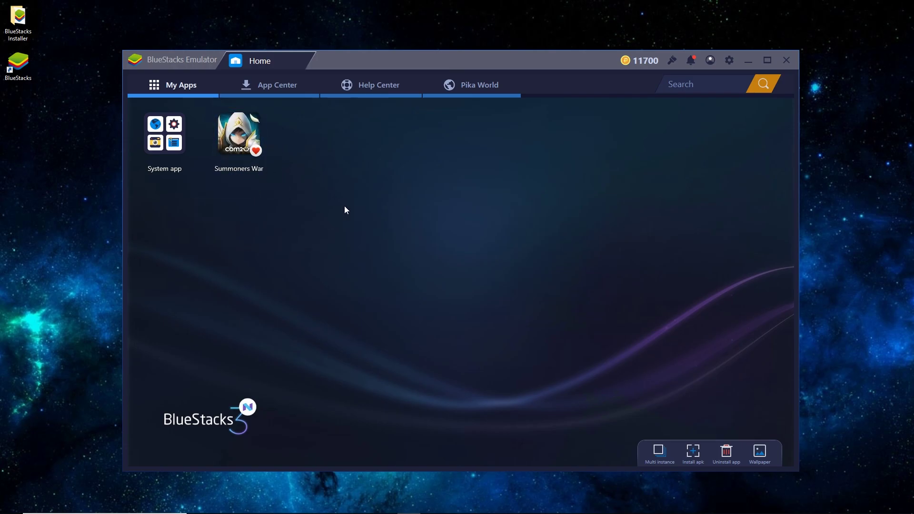
# In the emulator's display settings, use the system default aspect ratio and High (240DPI)
pyautogui.click(730, 62)
pyautogui.click(746, 73)
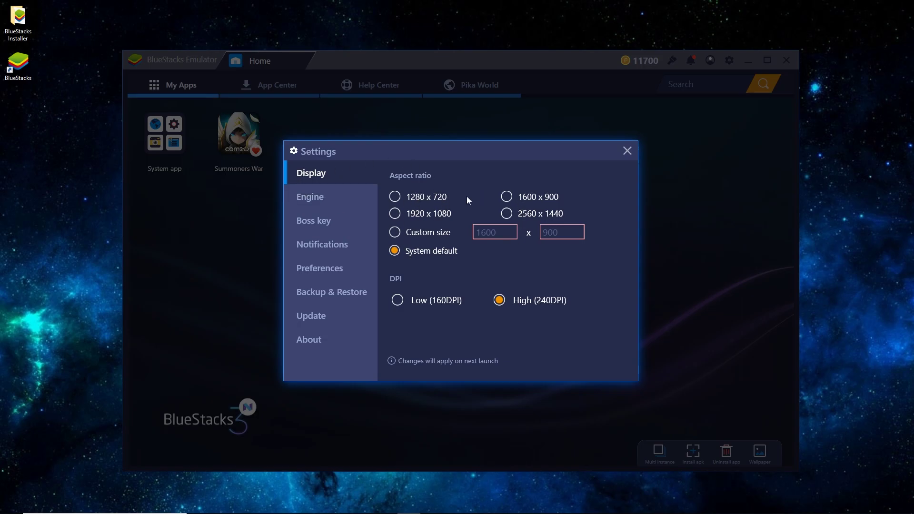
pyautogui.click(409, 215)
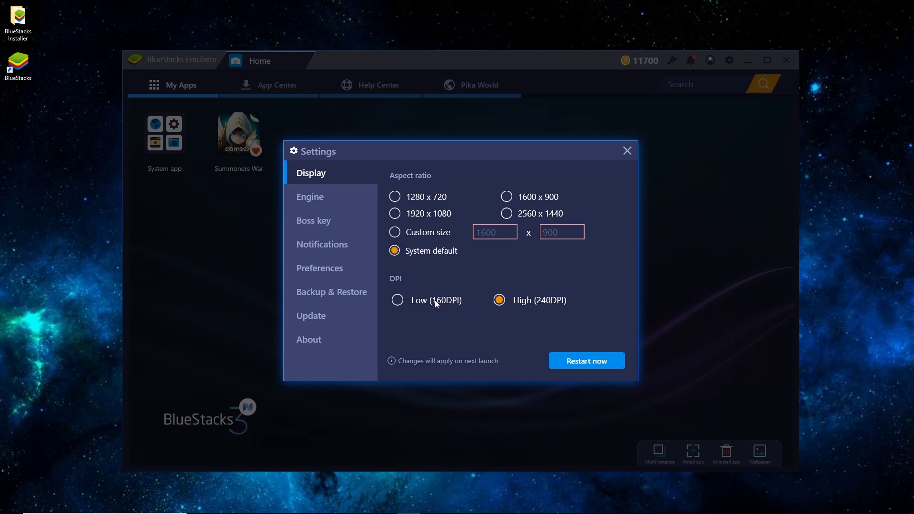
pyautogui.click(539, 305)
# Set the engine's graphics mode to OpenGL and enable Advance graphics mode (beta)
pyautogui.click(311, 196)
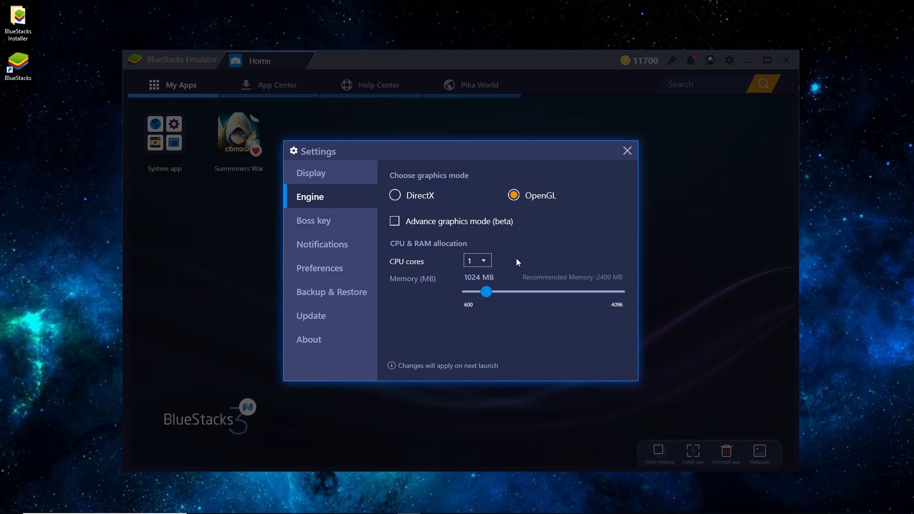
pyautogui.click(436, 195)
pyautogui.click(506, 196)
pyautogui.click(420, 191)
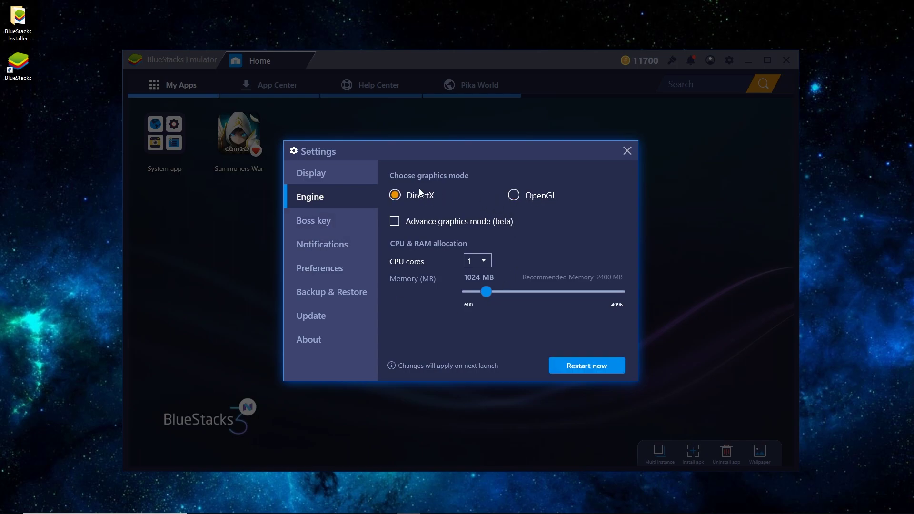
pyautogui.click(531, 197)
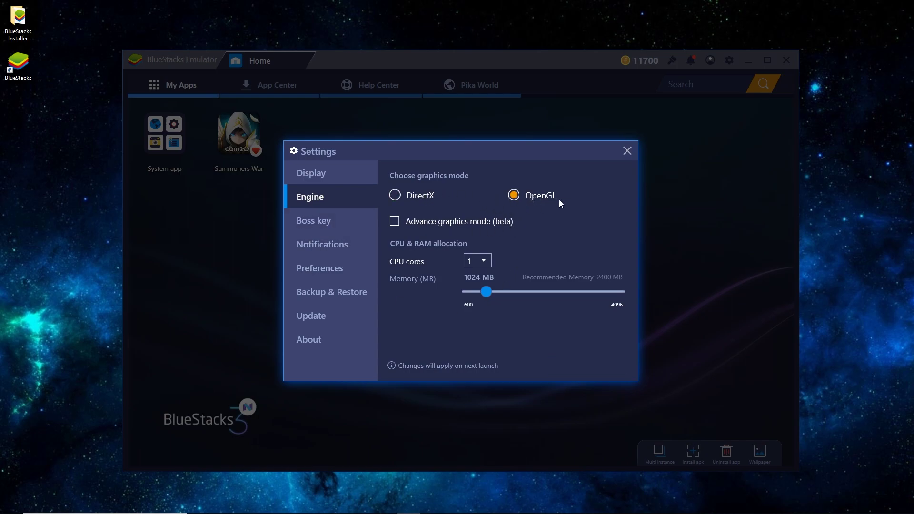
pyautogui.click(427, 220)
# Allocate 4 CPU cores and more memory to the emulator, restarting it to apply the engine settings
pyautogui.click(484, 262)
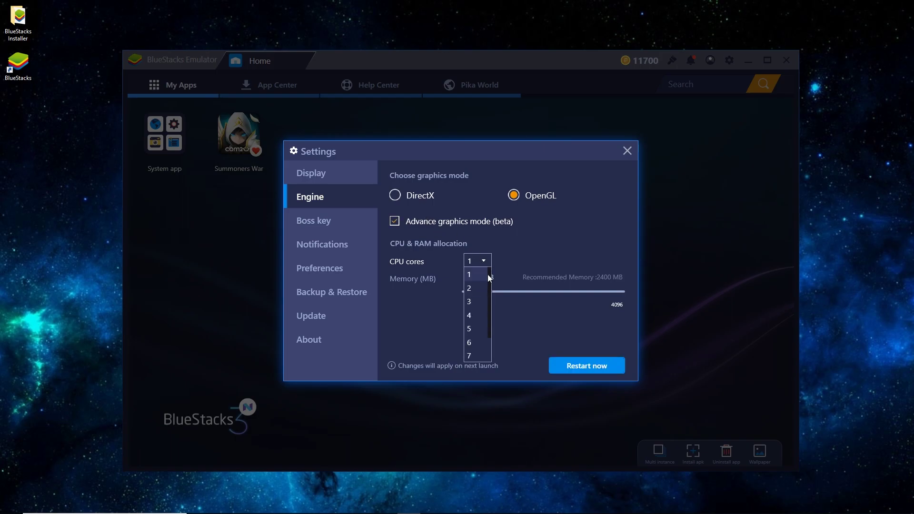
pyautogui.moveTo(489, 301); pyautogui.dragTo(479, 352)
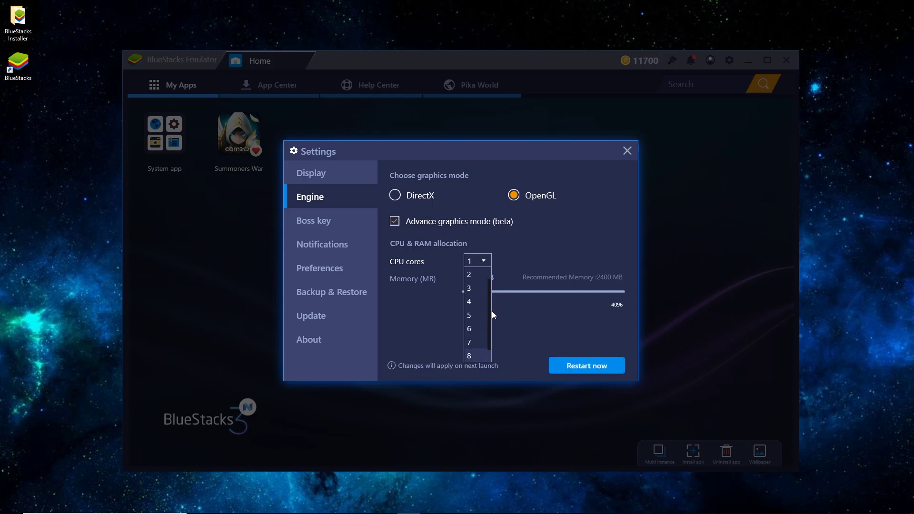
pyautogui.click(477, 303)
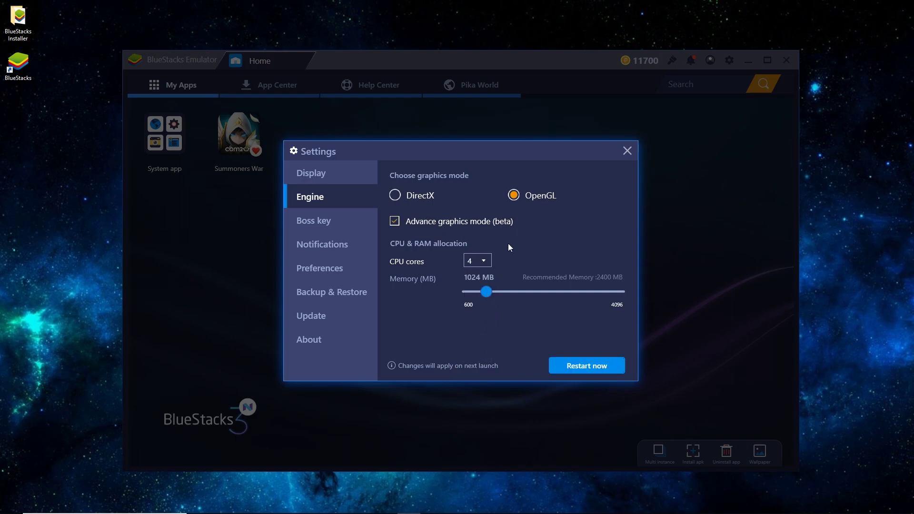
pyautogui.click(484, 262)
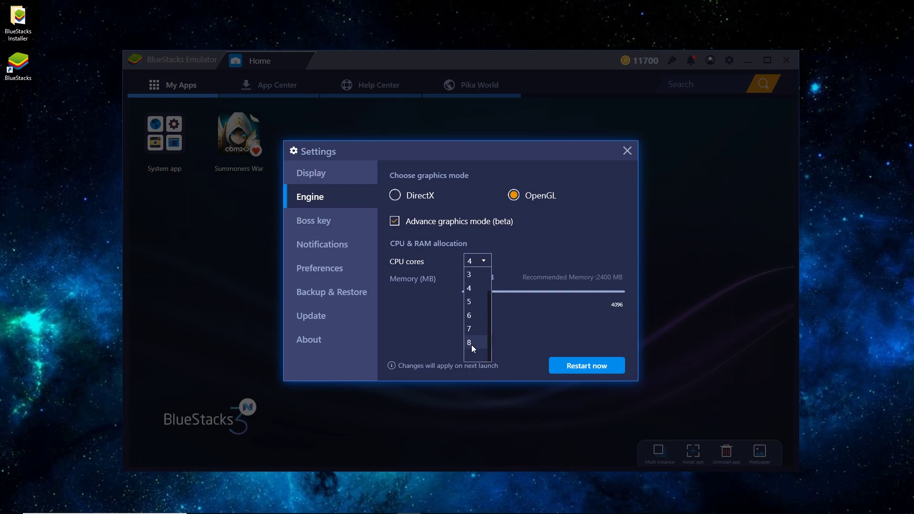
pyautogui.click(476, 290)
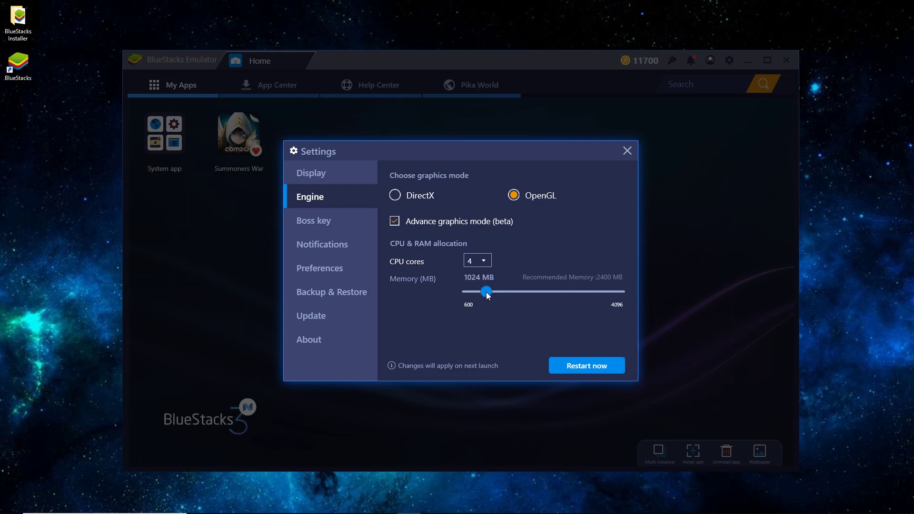
pyautogui.moveTo(486, 291); pyautogui.dragTo(573, 299)
pyautogui.click(600, 369)
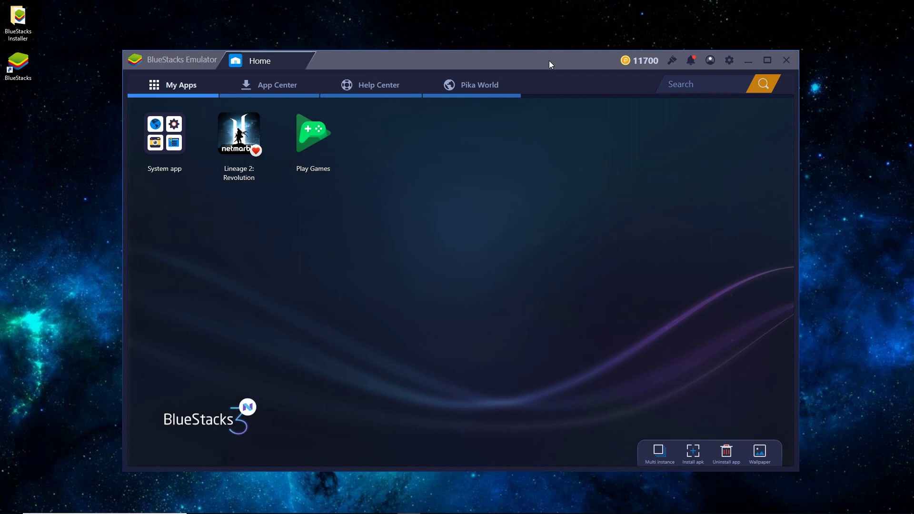
# Maximize the emulator window and open Google Play from the system apps
pyautogui.click(765, 61)
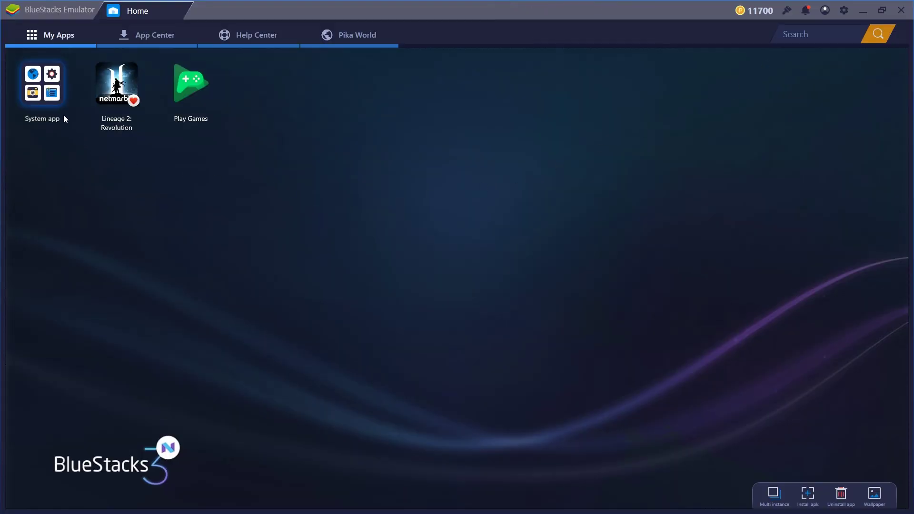
pyautogui.click(44, 85)
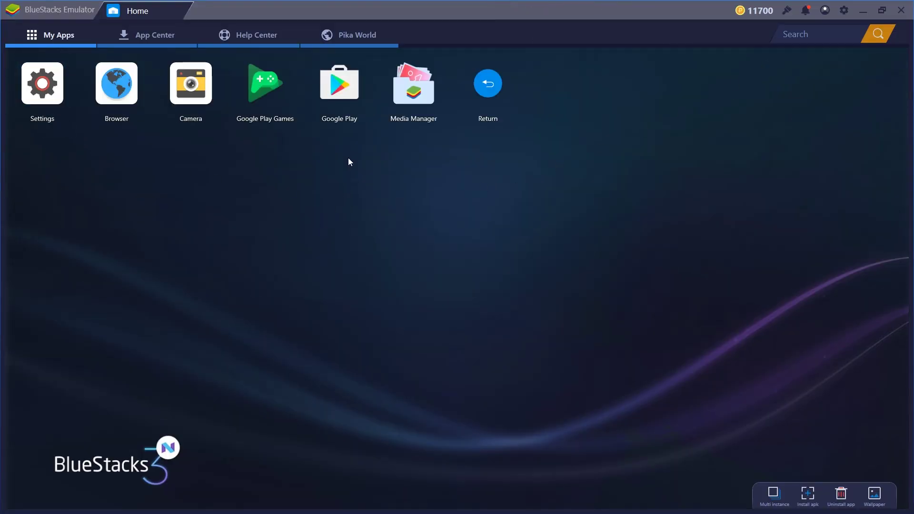
pyautogui.click(336, 94)
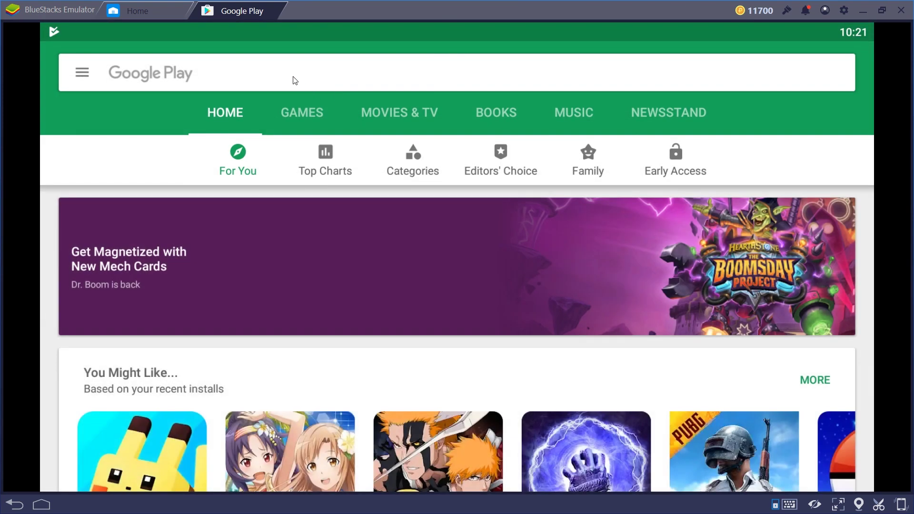
# Search Google Play for "Star Wars", choose the galaxy of heroes suggestion, and install Star Wars: Galaxy of Heroes
pyautogui.click(296, 80)
pyautogui.write('Star Wars')
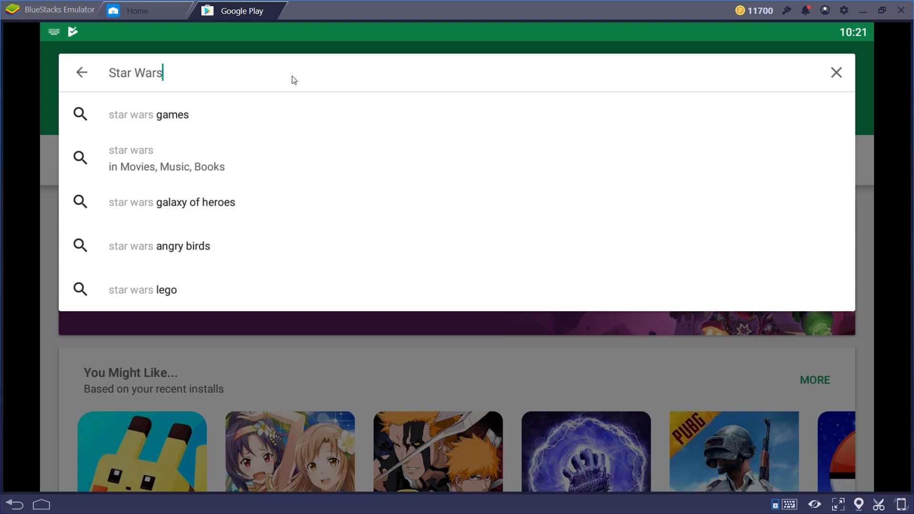
pyautogui.click(218, 204)
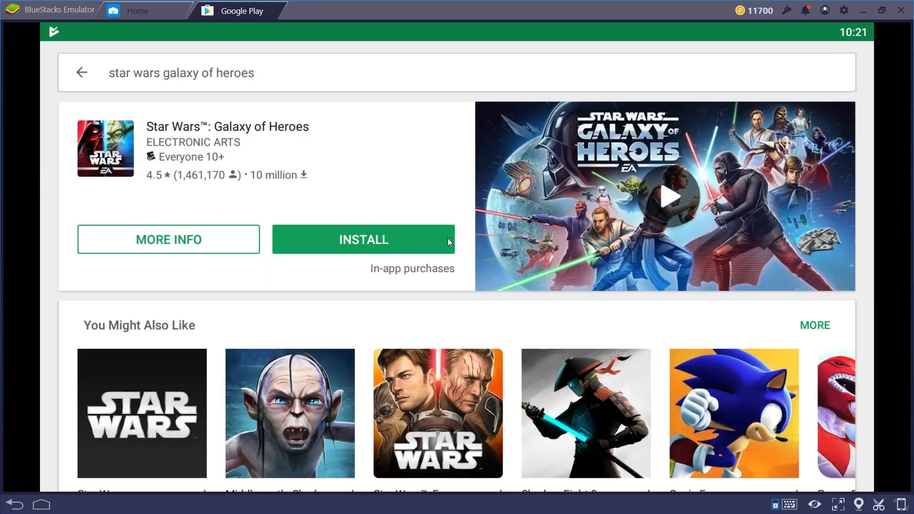
pyautogui.click(370, 229)
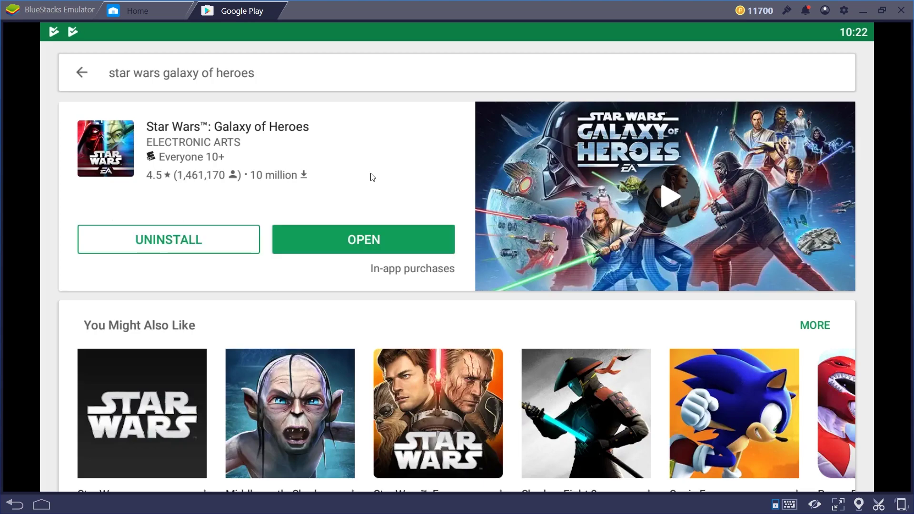
# Close Google Play and launch the installed Heroes game from My Apps
pyautogui.click(279, 10)
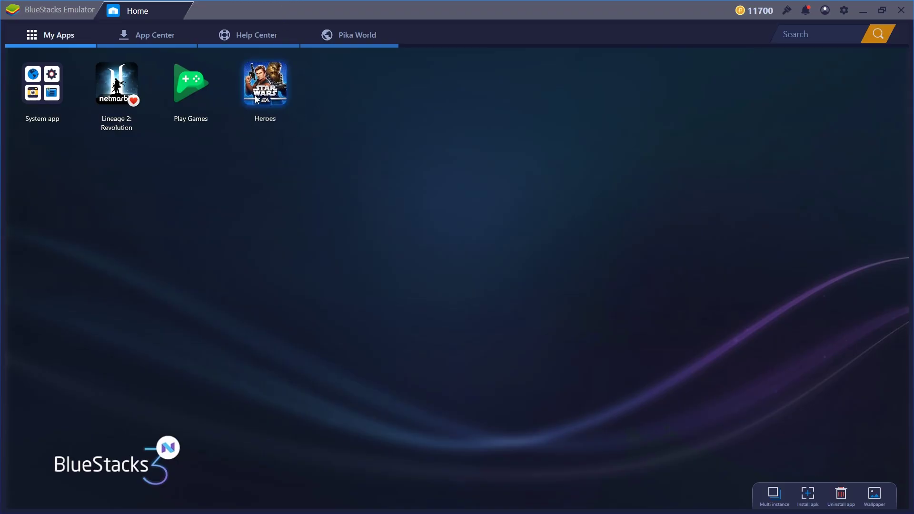
pyautogui.click(272, 95)
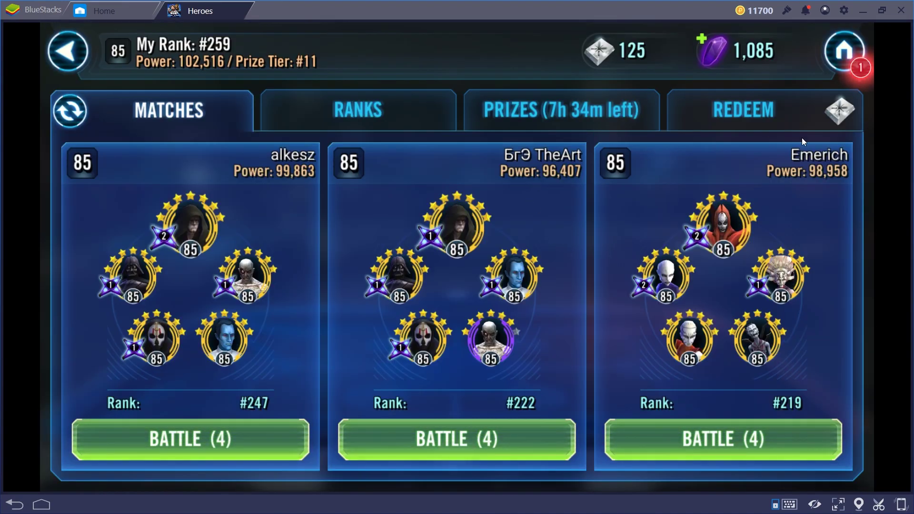
# Refresh the arena match list twice and start a battle against the opponent ranked #221
pyautogui.click(71, 114)
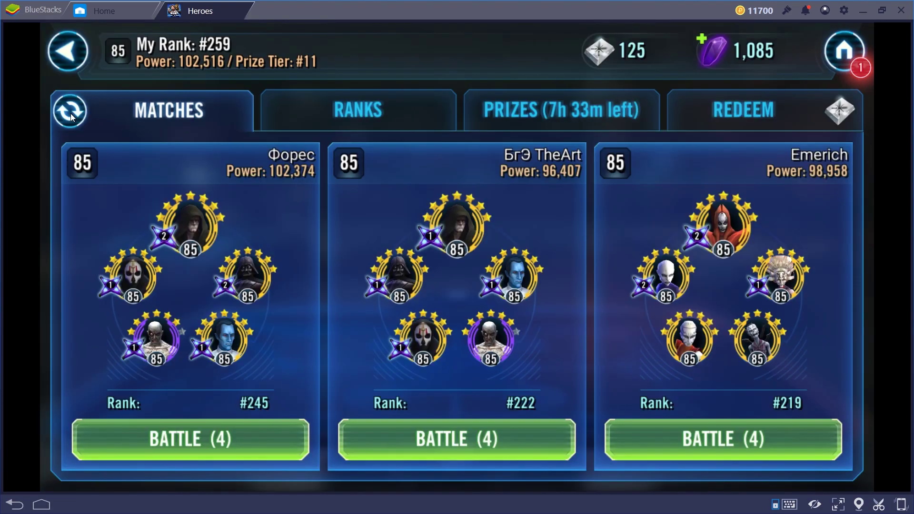
pyautogui.click(65, 117)
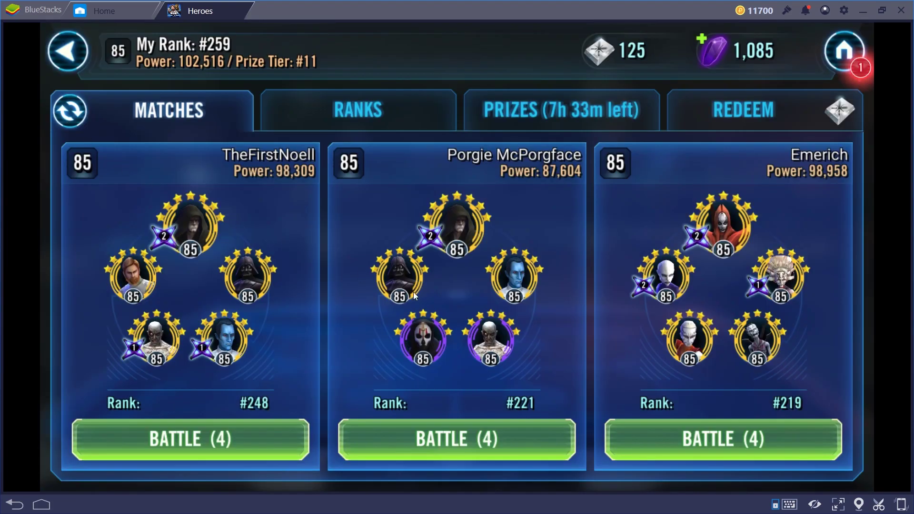
pyautogui.click(462, 435)
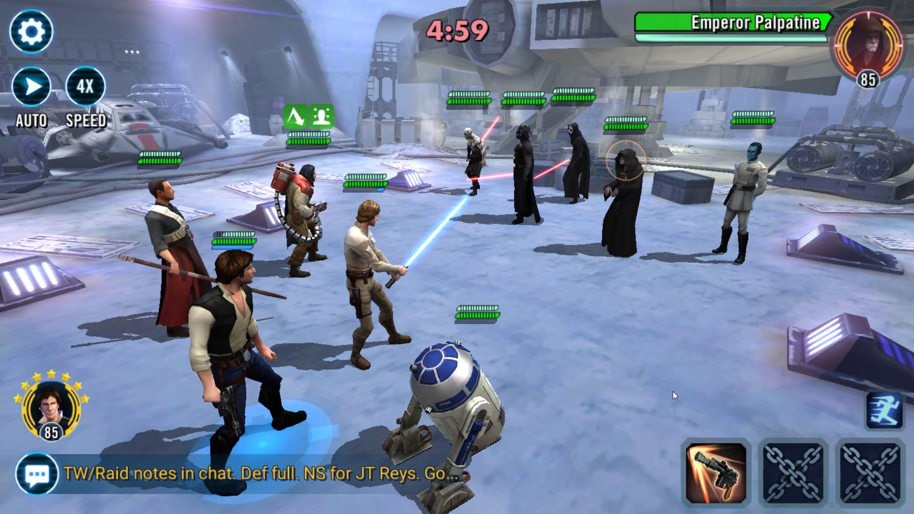
# Attack Emperor Palpatine with Han Solo's blaster ability, and target Darth Nihilus with Luke Skywalker's second ability
pyautogui.click(710, 472)
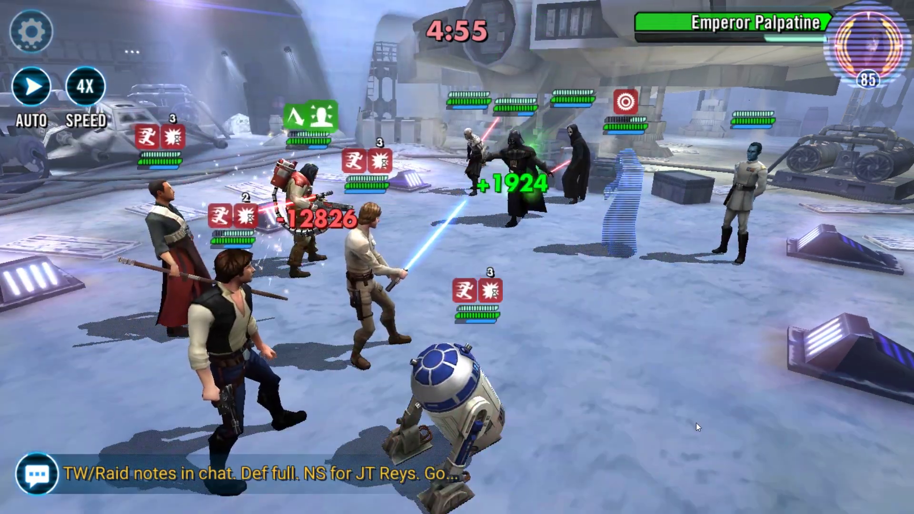
pyautogui.click(571, 159)
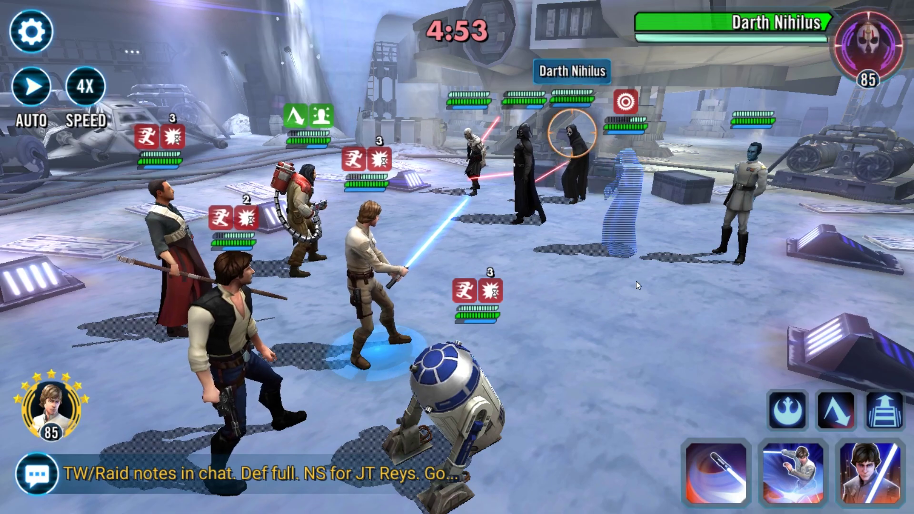
pyautogui.click(795, 475)
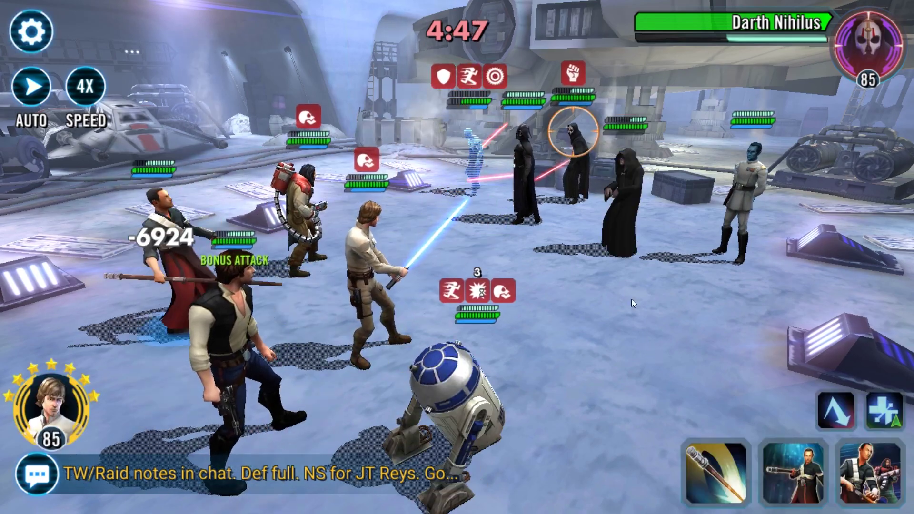
# Use Chirrut's second ability, target Darth Nihilus, and finish him with Han Solo's basic blaster attack
pyautogui.click(812, 480)
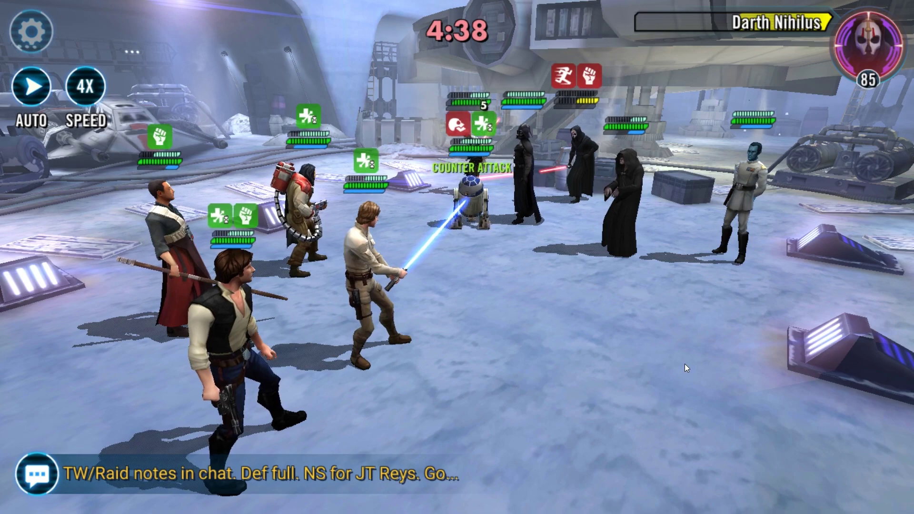
pyautogui.click(589, 162)
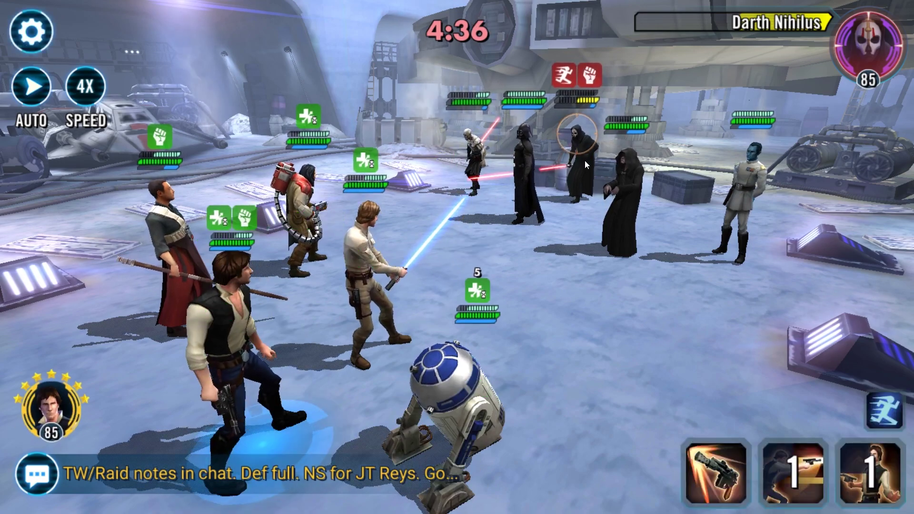
pyautogui.click(718, 481)
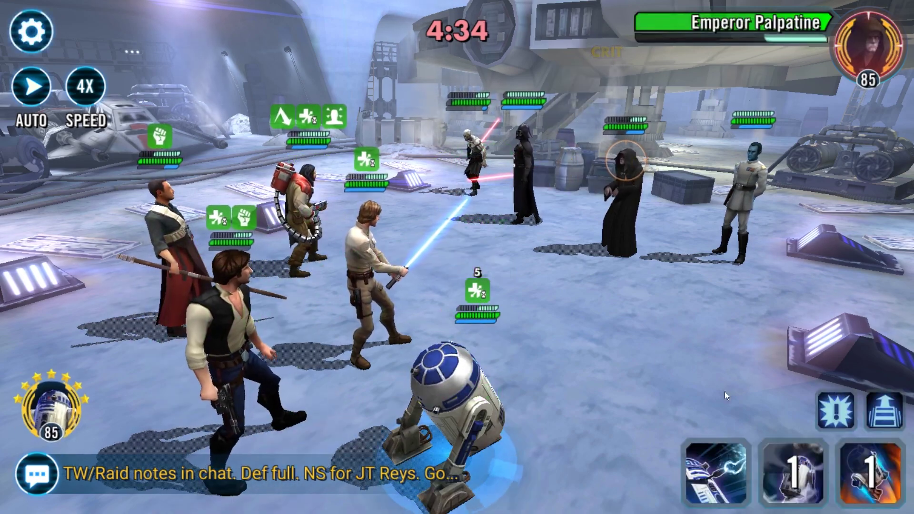
# Defeat Emperor Palpatine using R2-D2's basic attack, Baze's second ability, and Luke Skywalker's third ability followed by his basic attack
pyautogui.click(718, 494)
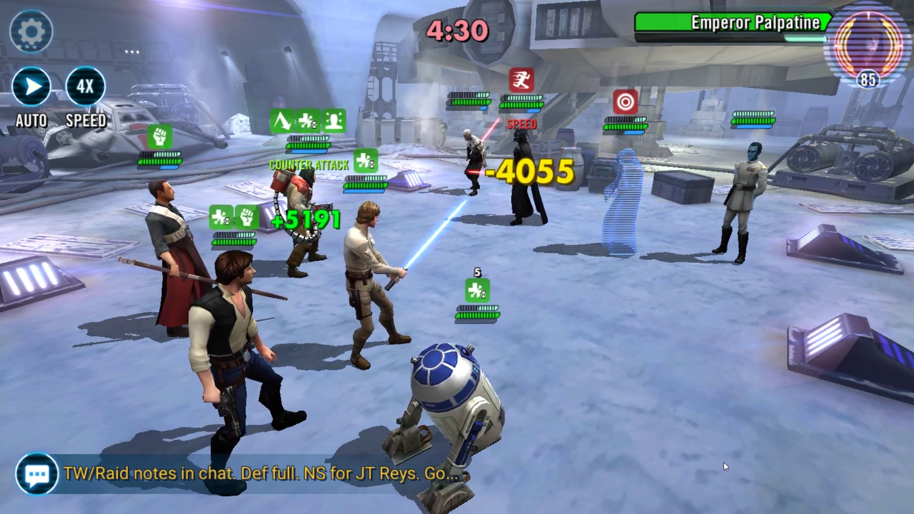
pyautogui.click(728, 482)
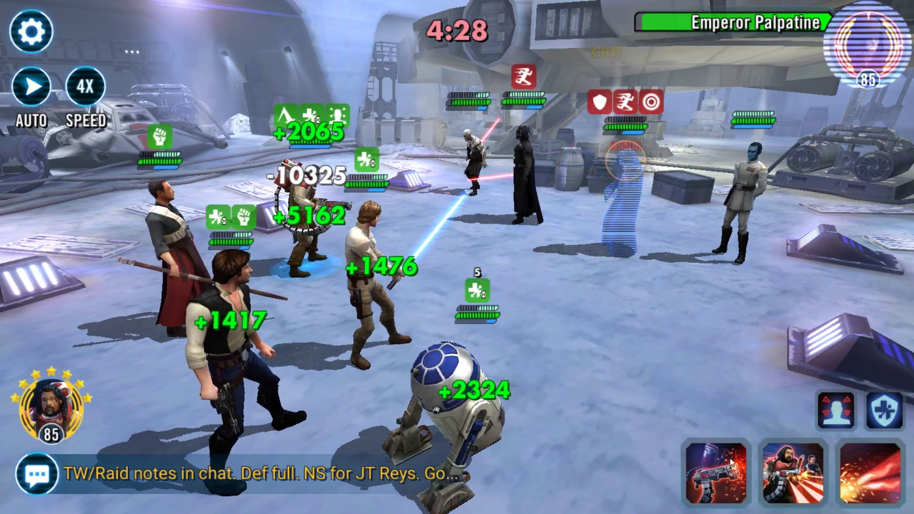
pyautogui.click(792, 477)
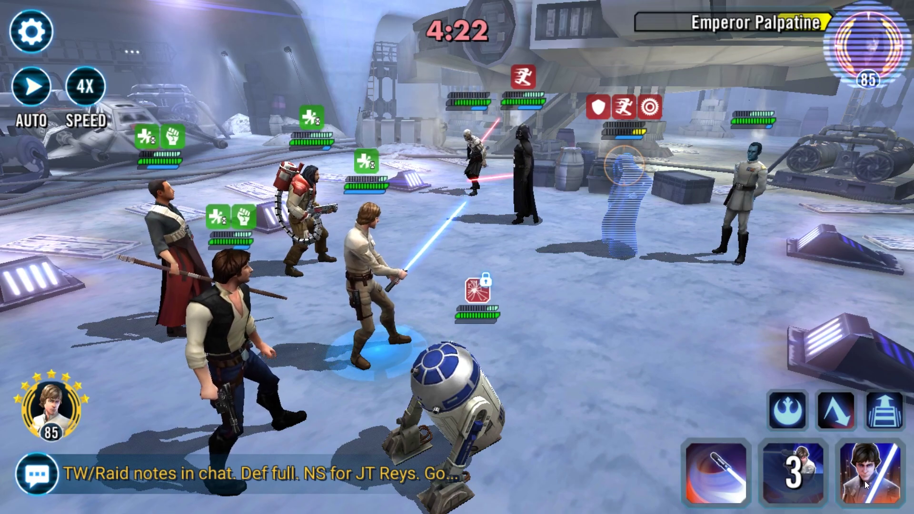
pyautogui.click(865, 480)
pyautogui.click(729, 484)
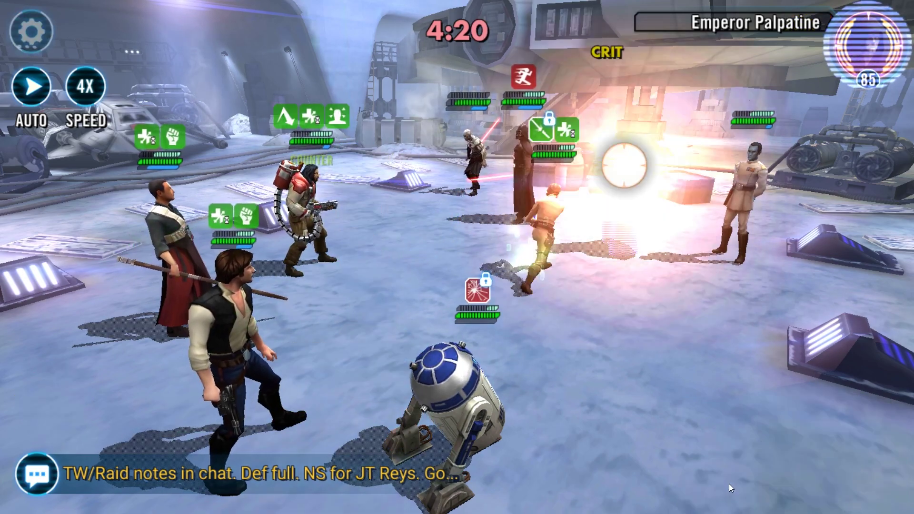
# Defeat Darth Vader with the team's special abilities and a series of basic attacks
pyautogui.click(848, 485)
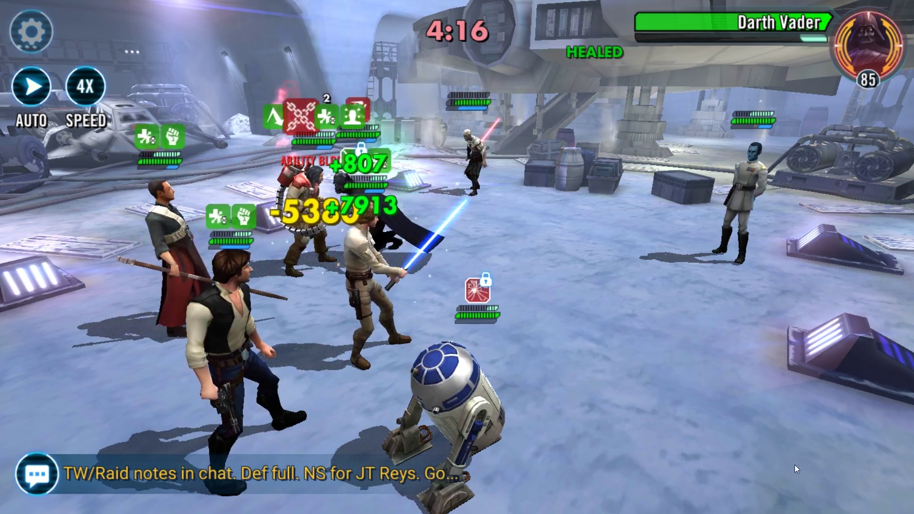
pyautogui.click(786, 478)
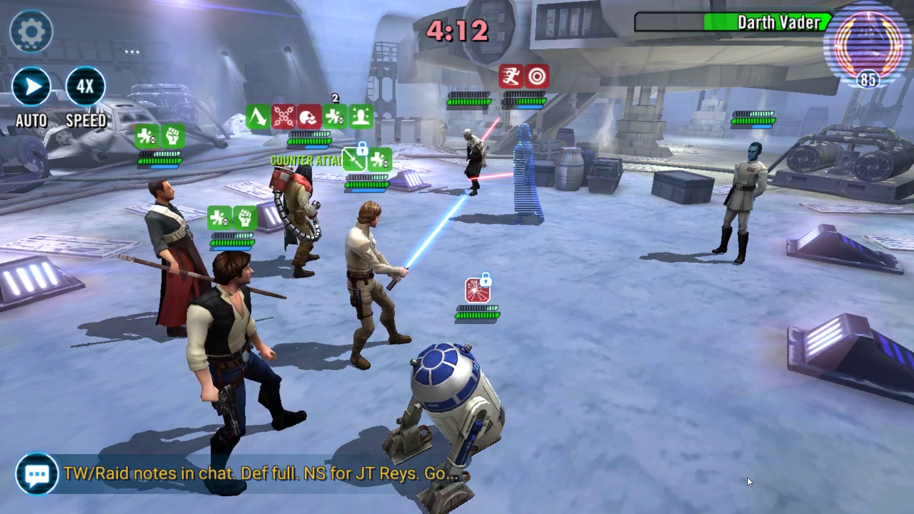
pyautogui.click(718, 482)
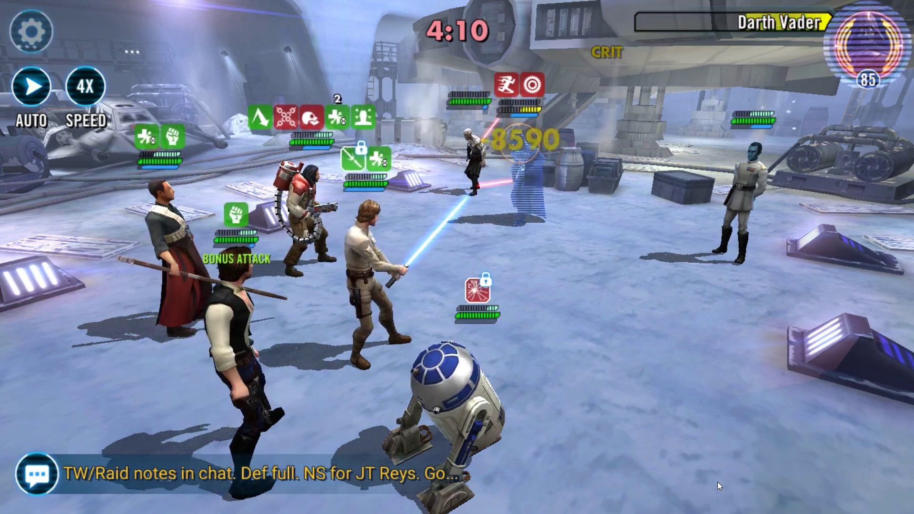
pyautogui.click(712, 468)
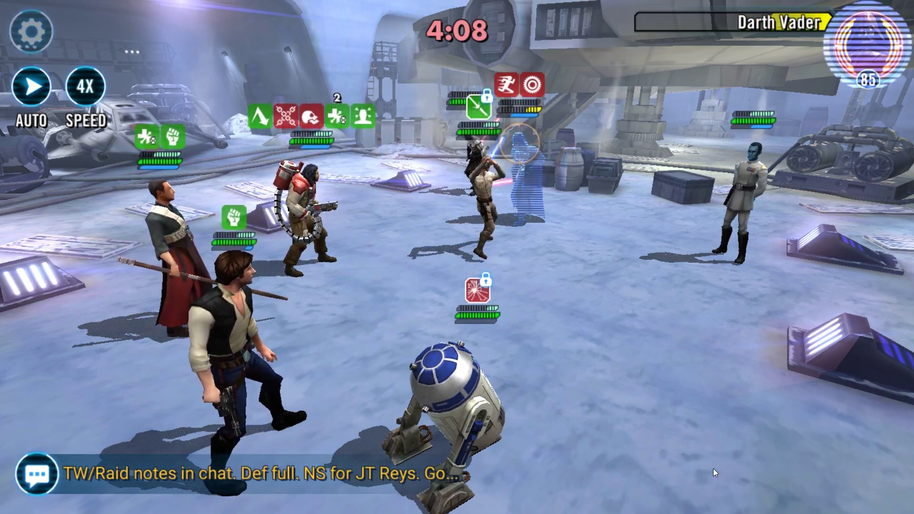
pyautogui.click(721, 460)
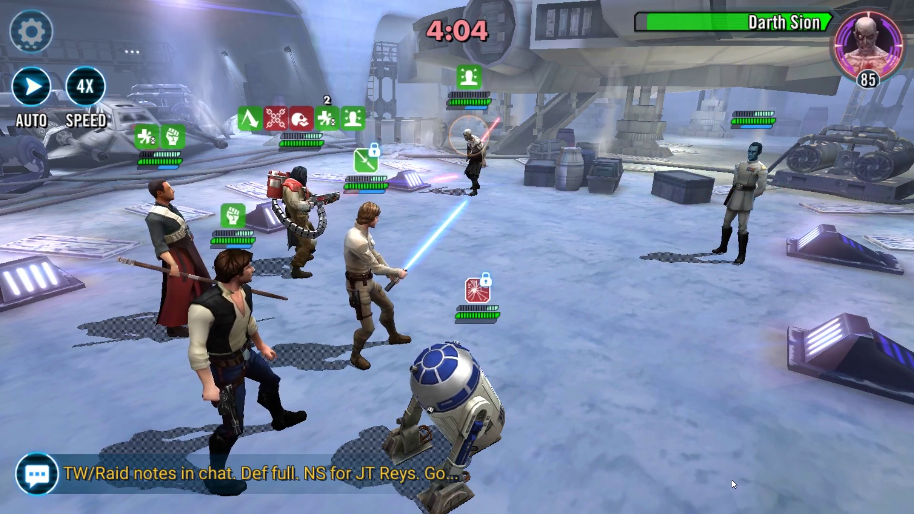
# Target Grand Admiral Thrawn and attack with Luke's second ability, Han's and Chirrut's basic attacks, and the team's following turns
pyautogui.click(747, 192)
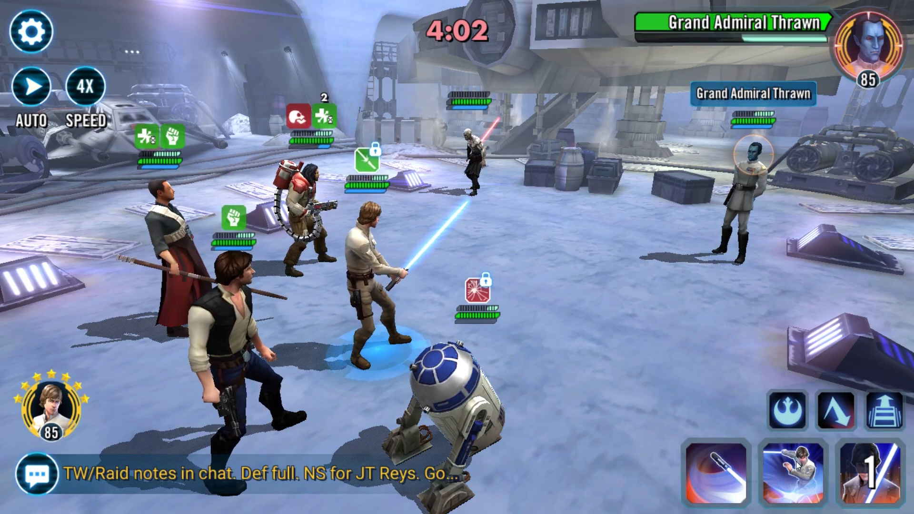
pyautogui.click(797, 475)
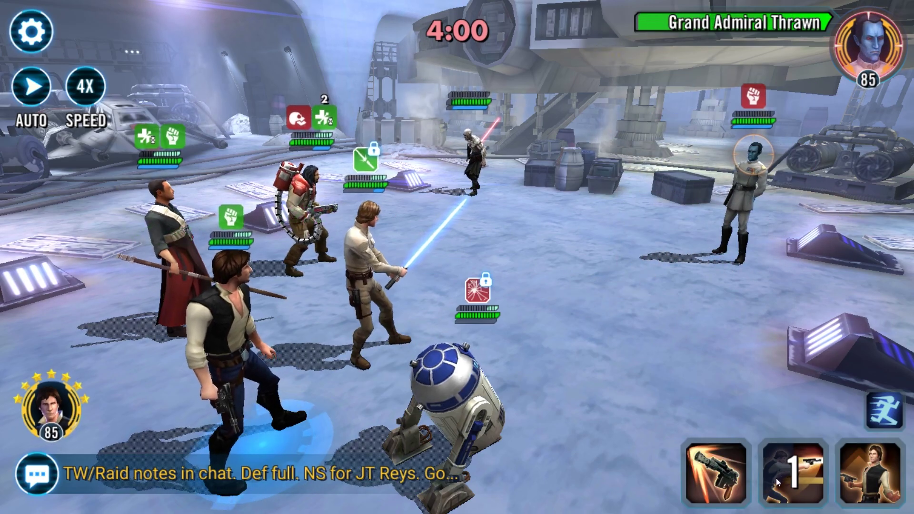
pyautogui.click(732, 476)
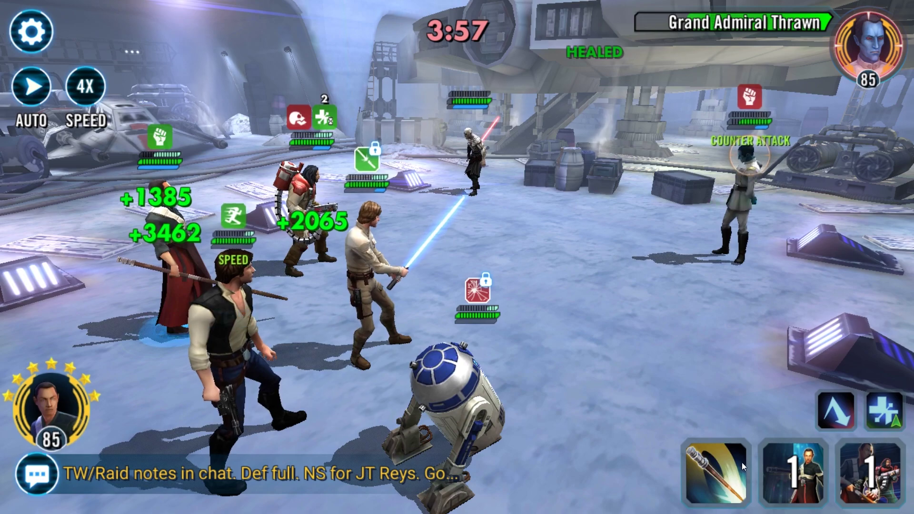
pyautogui.click(734, 470)
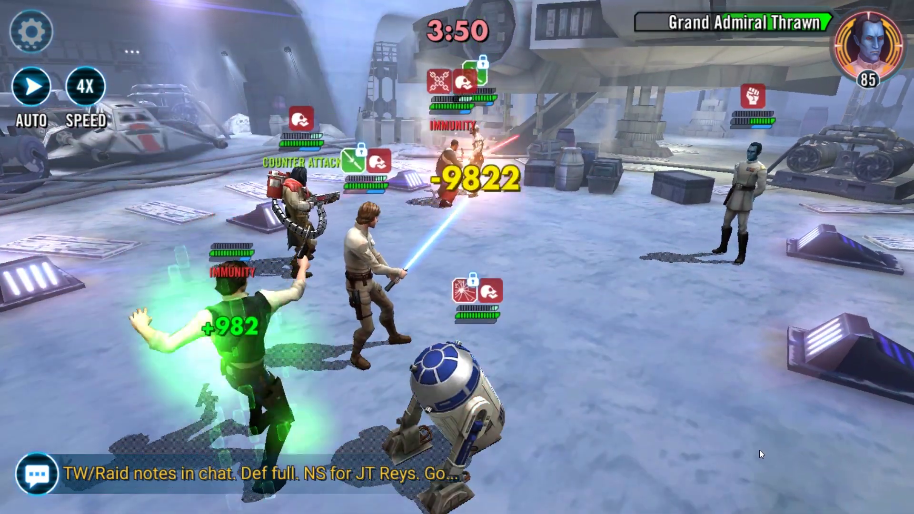
pyautogui.click(857, 478)
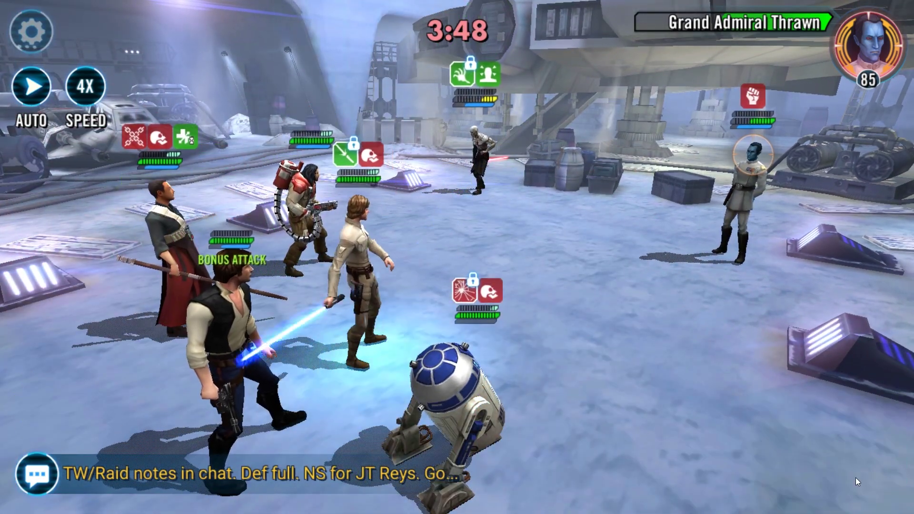
pyautogui.click(696, 476)
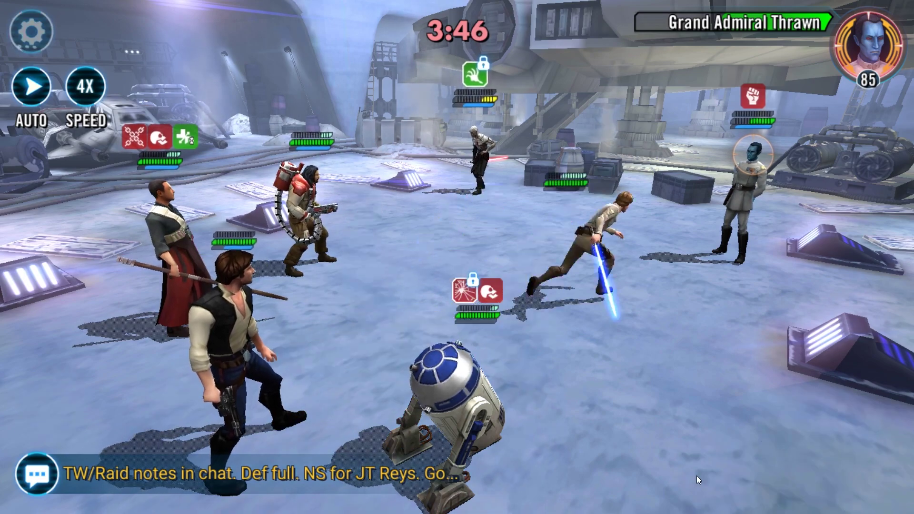
pyautogui.click(715, 473)
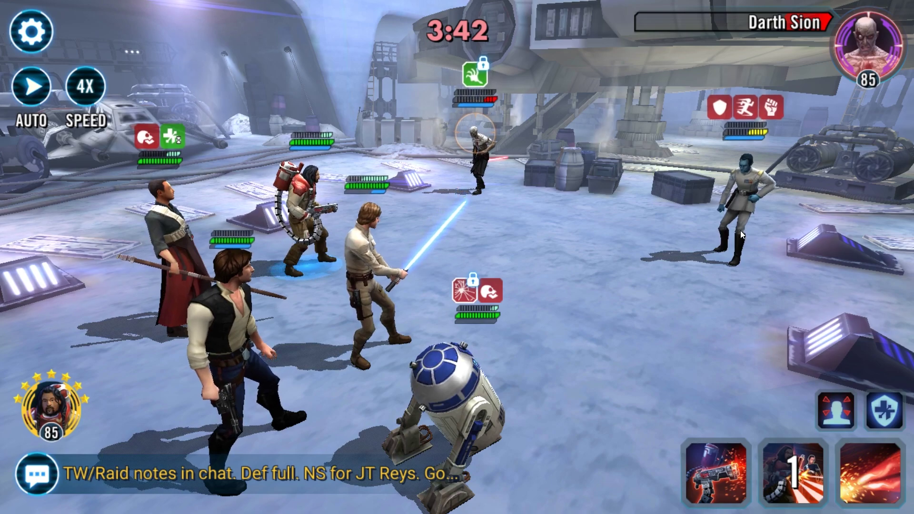
# Target Grand Admiral Thrawn again and finish him with Baze's third ability and the next character's second ability
pyautogui.click(741, 235)
pyautogui.click(860, 461)
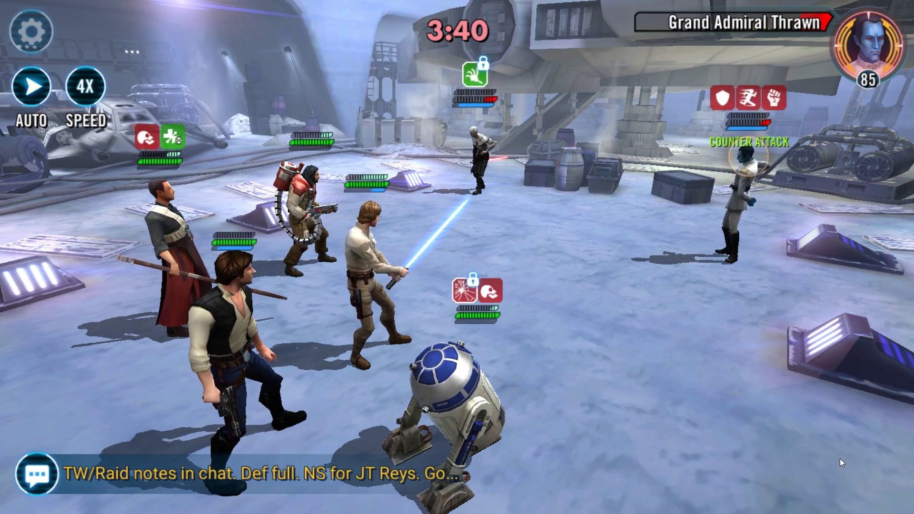
pyautogui.click(788, 480)
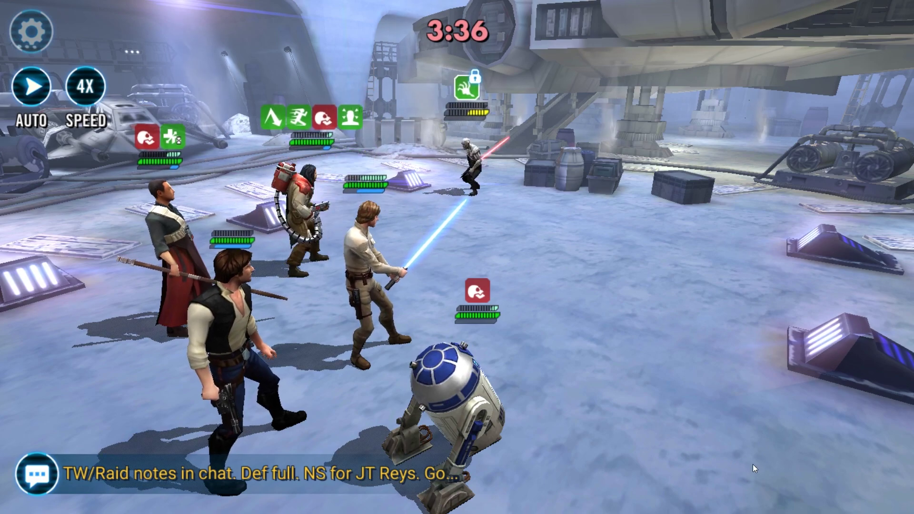
# Defeat Darth Sion with basic attacks, including R2-D2's, and second abilities to win the arena battle
pyautogui.click(730, 467)
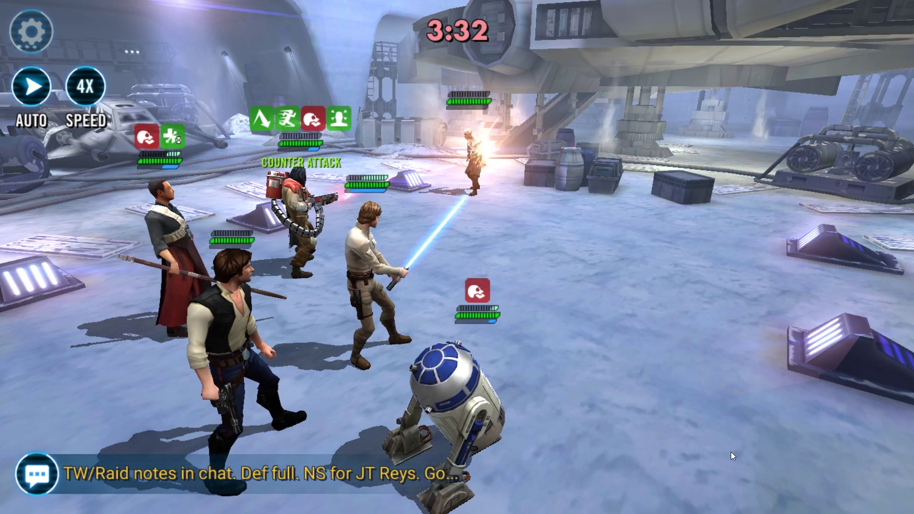
pyautogui.click(725, 480)
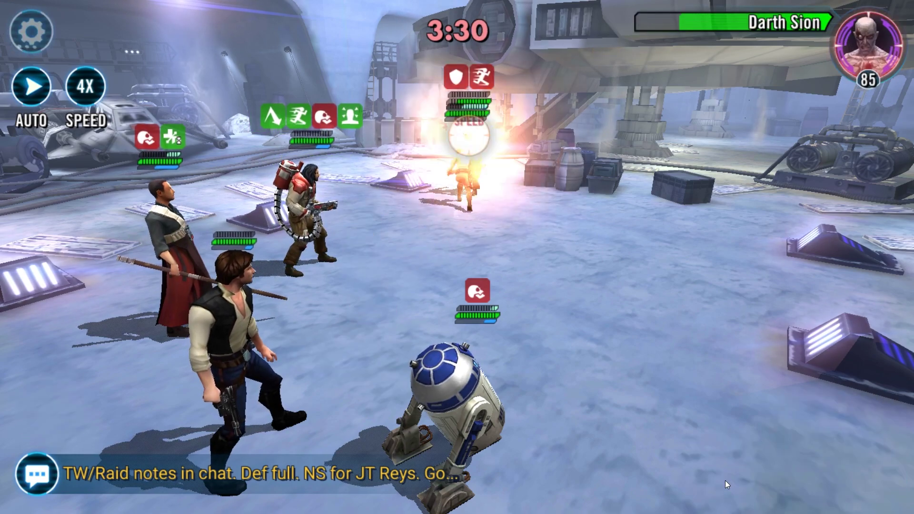
pyautogui.click(794, 478)
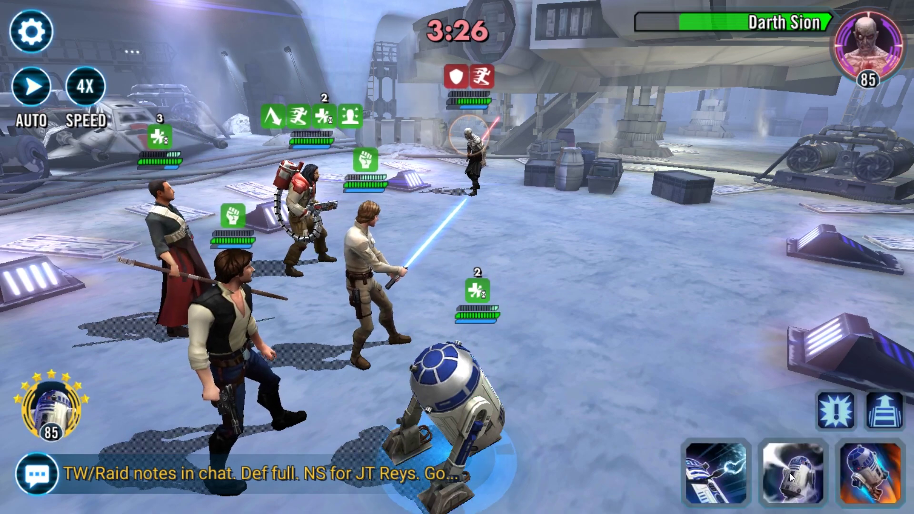
pyautogui.click(743, 478)
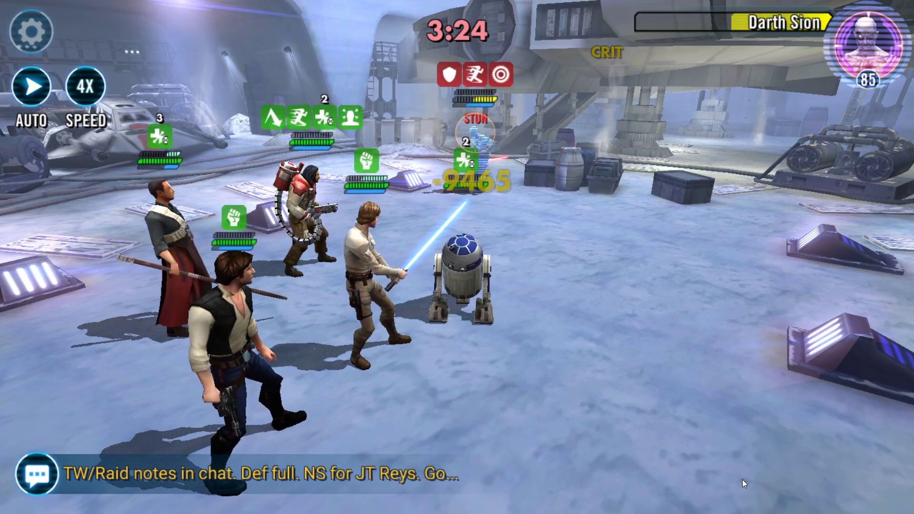
pyautogui.click(794, 478)
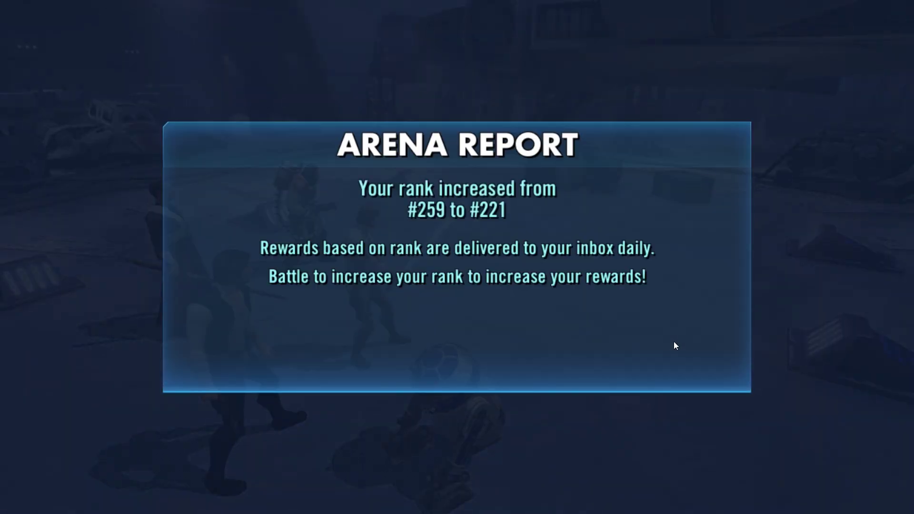
# Dismiss the arena report, leave the battle results, and return from the arena matches to the game's home screen
pyautogui.click(595, 362)
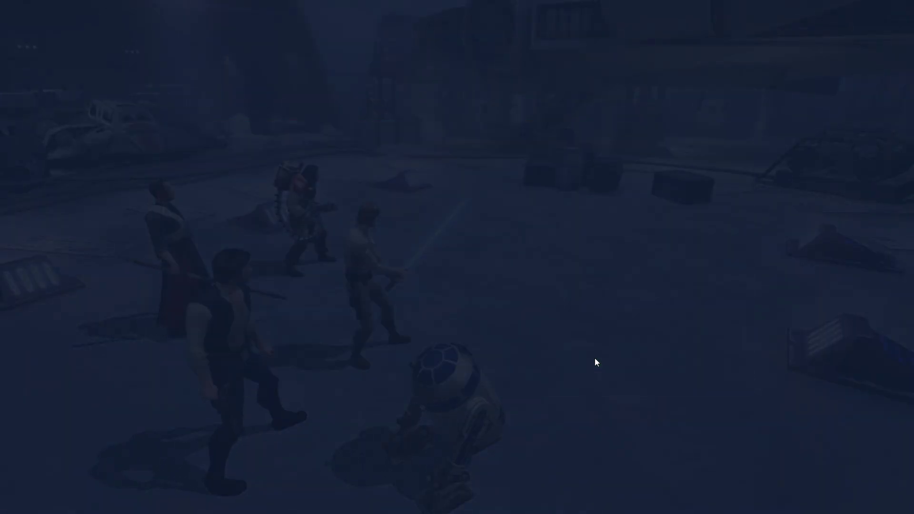
pyautogui.click(520, 452)
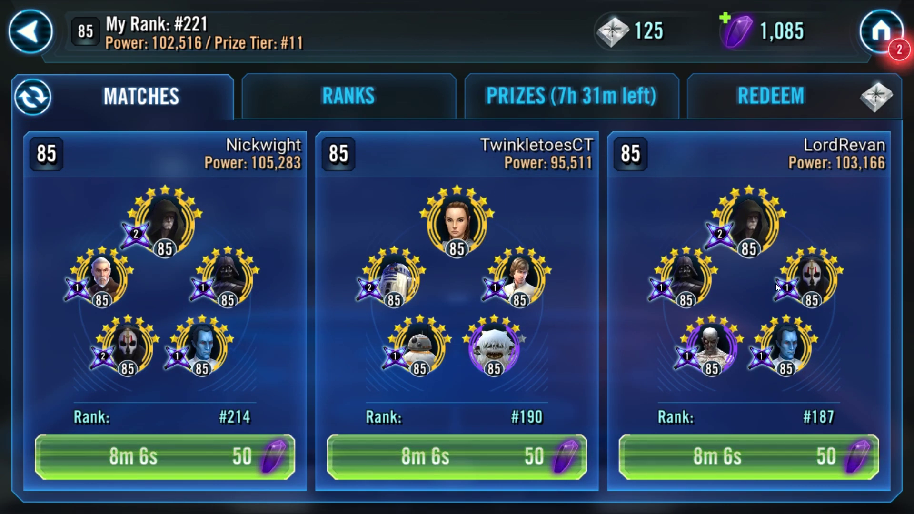
pyautogui.click(884, 39)
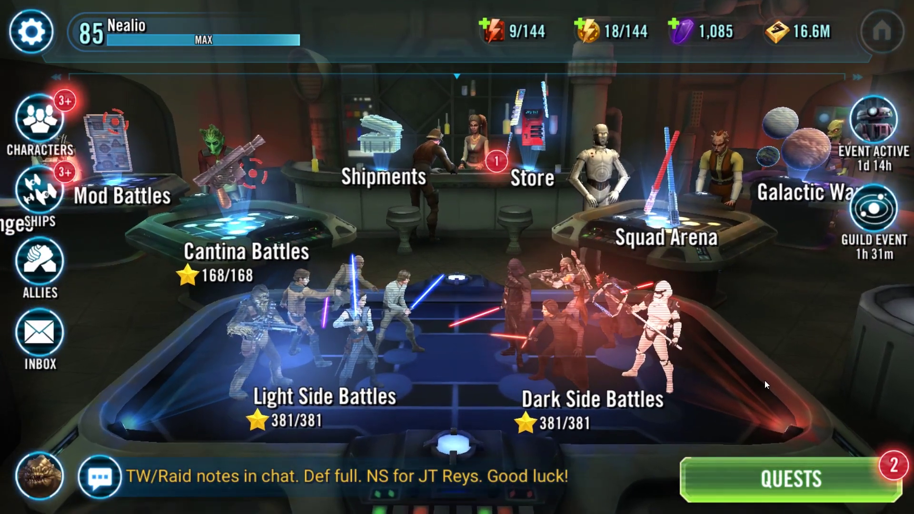